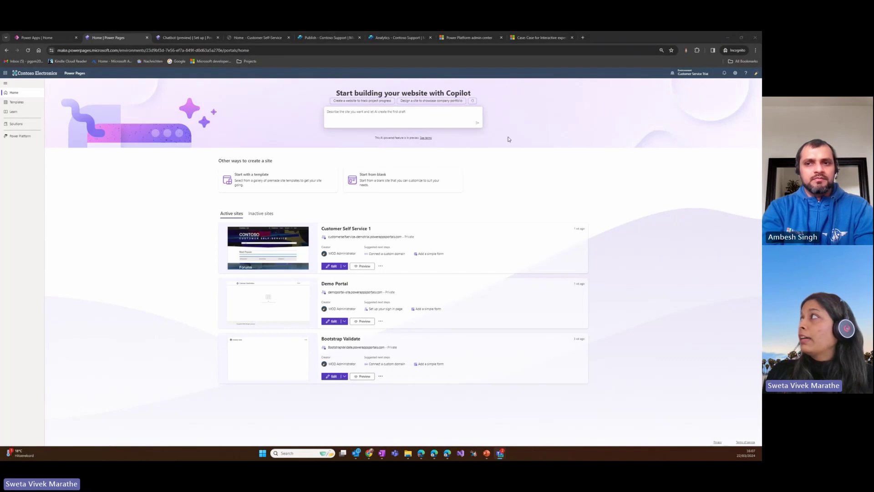
Check the environment list, then open the Details page for the Customer Self Service 1 site.
{"action": "left_click", "coordinate": [692, 76]}
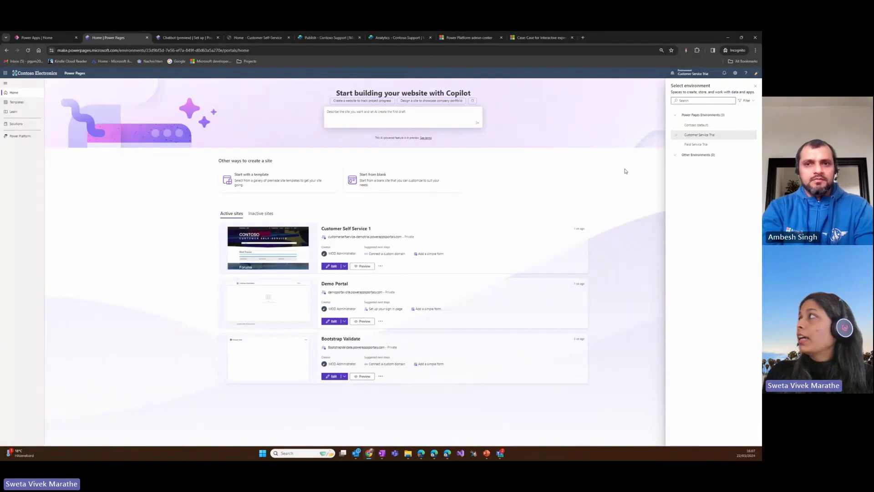
{"action": "left_click", "coordinate": [573, 200]}
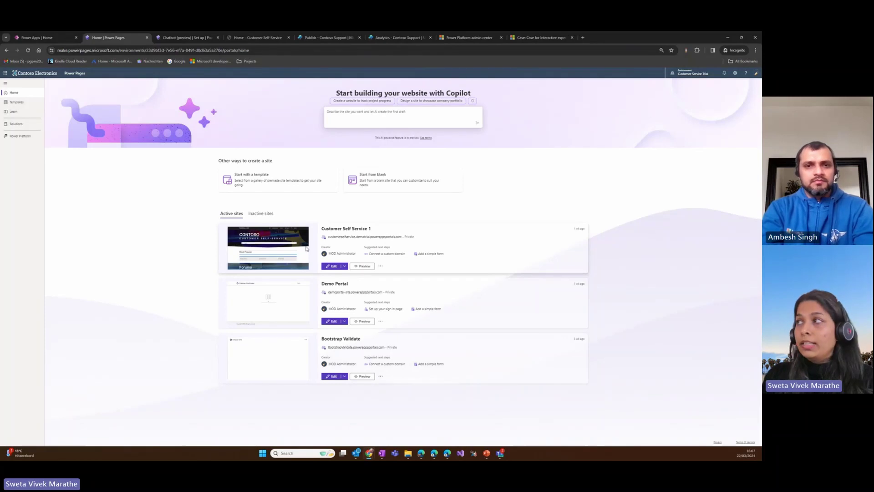
{"action": "left_click", "coordinate": [381, 267]}
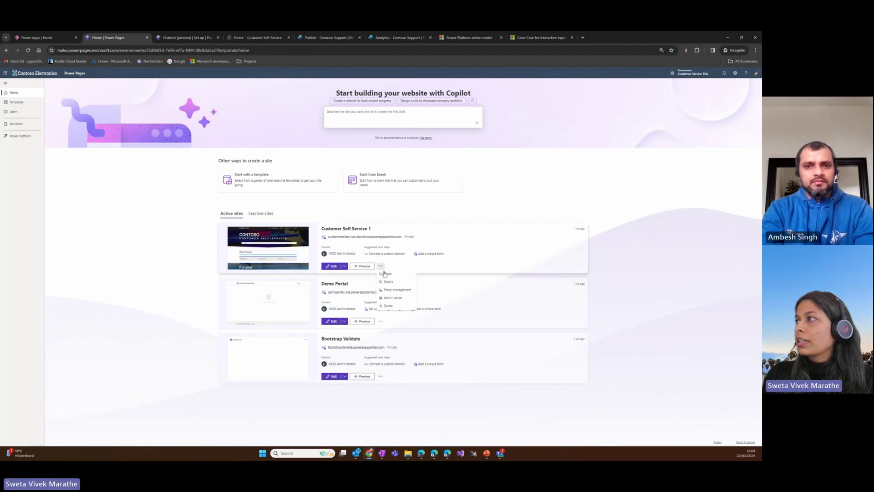
{"action": "left_click", "coordinate": [388, 283]}
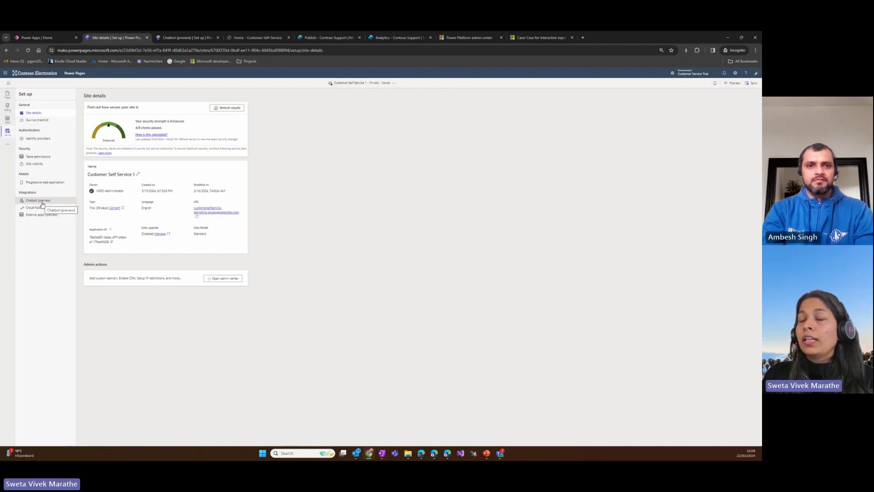
Open the Chatbot (preview) setup page under Integrations.
{"action": "left_click", "coordinate": [40, 200]}
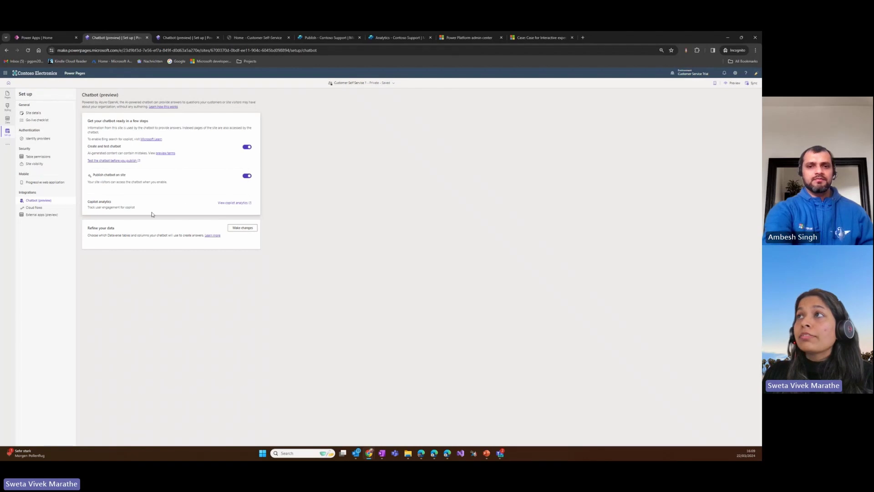
Review the Contoso Support copilot analytics in Copilot Studio, then return to the chatbot setup page.
{"action": "left_click", "coordinate": [233, 203]}
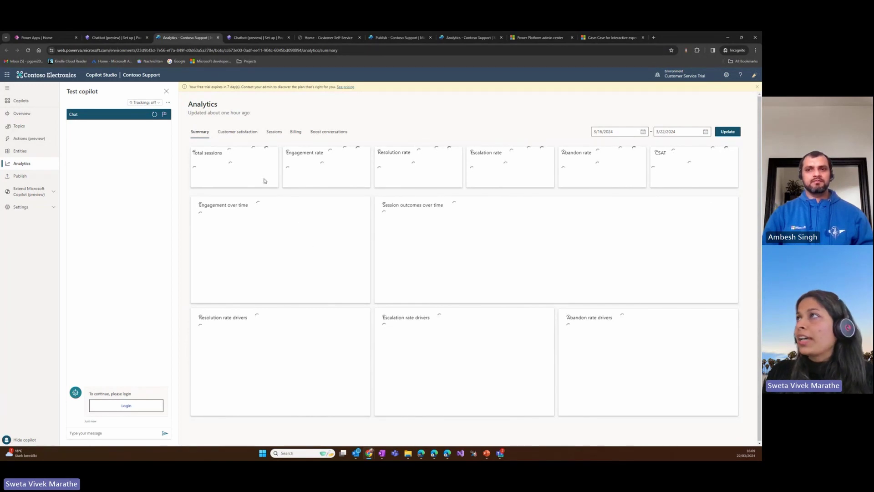
{"action": "mouse_move", "coordinate": [234, 167]}
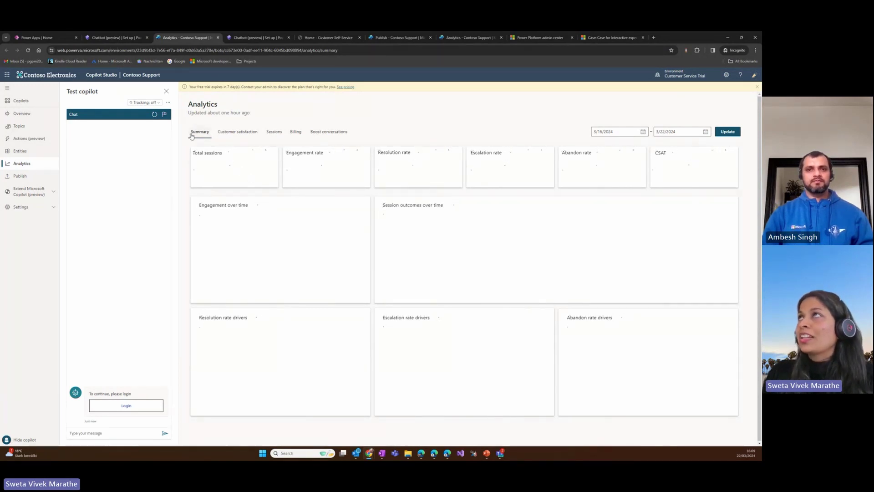
{"action": "left_click", "coordinate": [116, 37]}
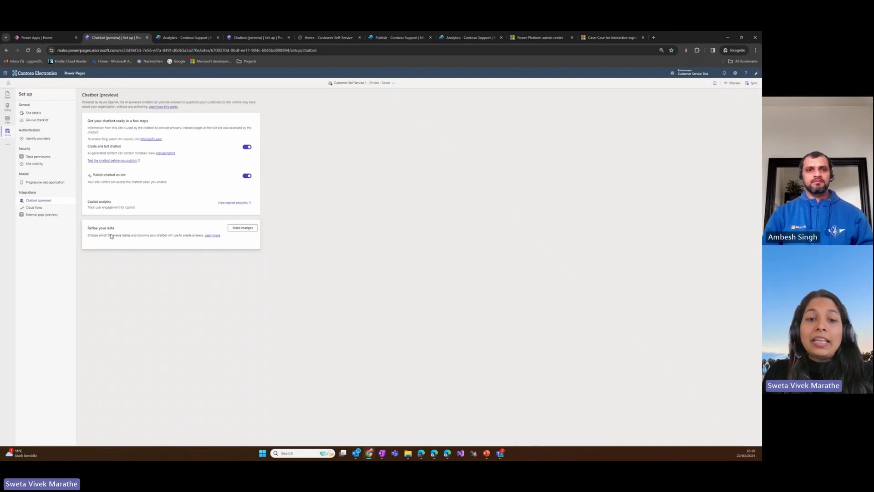
Start refining the chatbot's data and choose the Knowledge Article, Case and Account tables.
{"action": "left_click", "coordinate": [243, 228]}
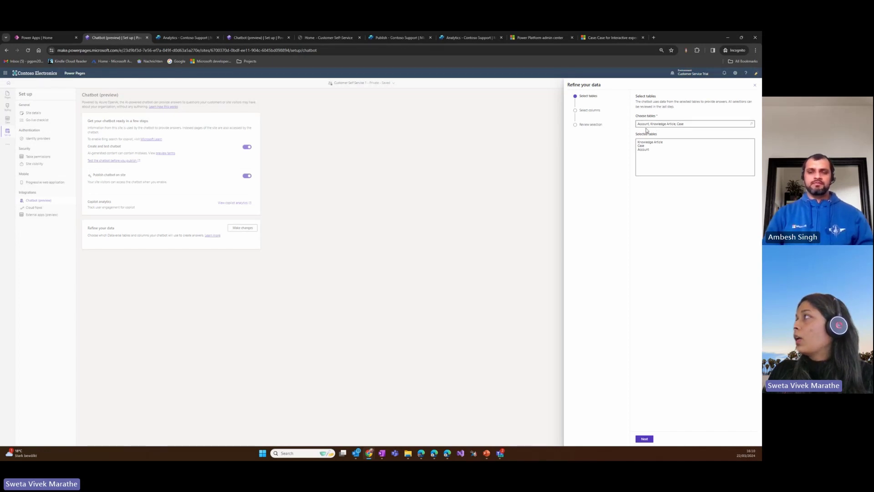
{"action": "left_click", "coordinate": [752, 127]}
{"action": "scroll", "coordinate": [695, 147], "scroll_direction": "down", "scroll_amount": 3}
{"action": "mouse_move", "coordinate": [652, 150]}
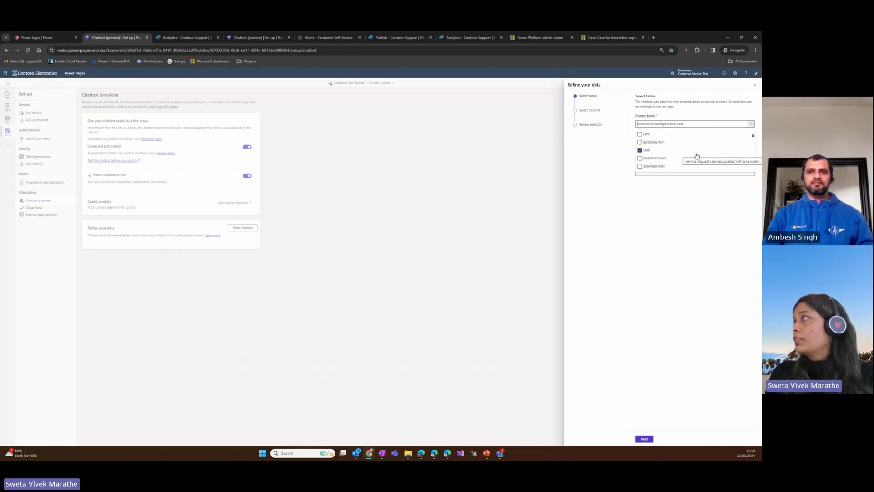
{"action": "left_click", "coordinate": [651, 133]}
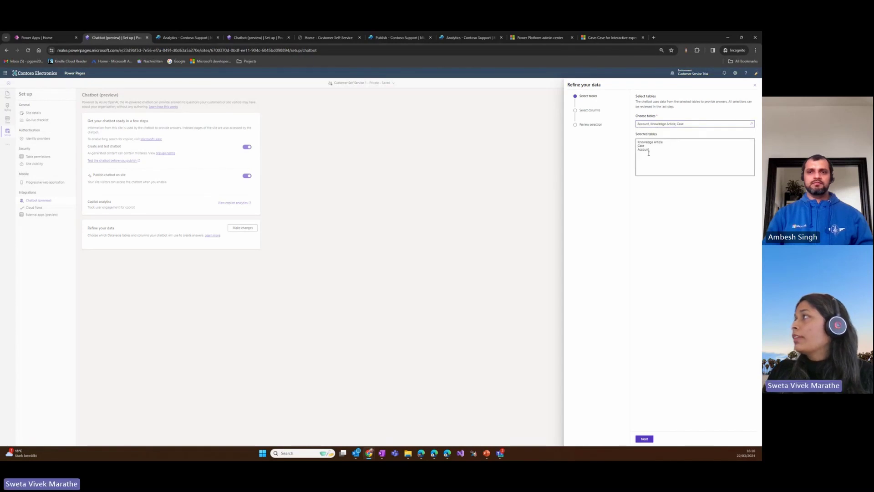
Give the Case table the Description, Resolution and Steps to Reproduce columns, then continue to review.
{"action": "left_click", "coordinate": [644, 438]}
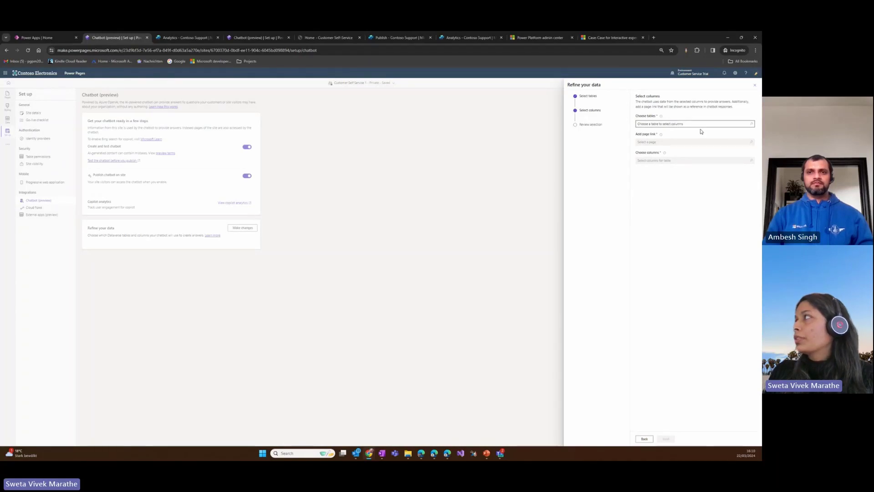
{"action": "left_click", "coordinate": [752, 125]}
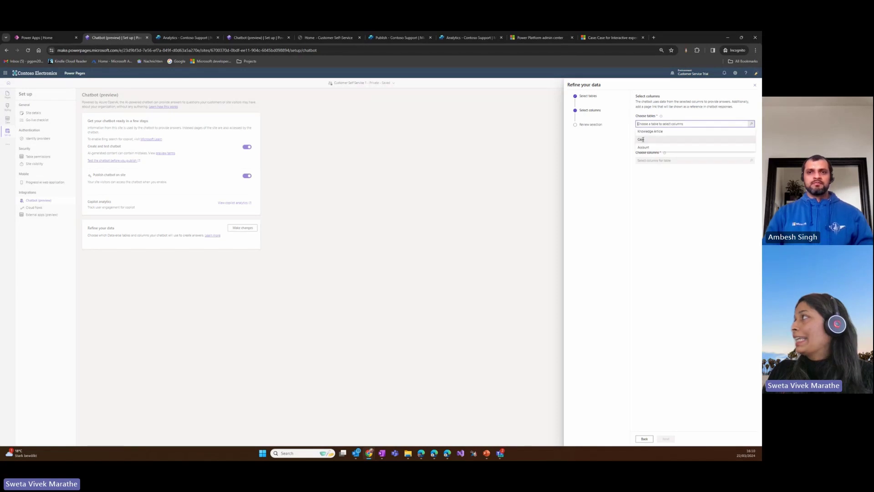
{"action": "left_click", "coordinate": [641, 139]}
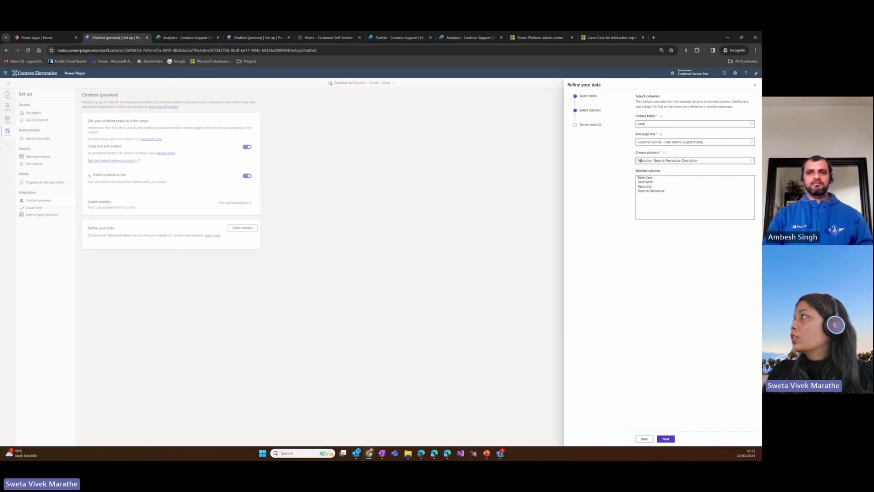
{"action": "left_click", "coordinate": [752, 161]}
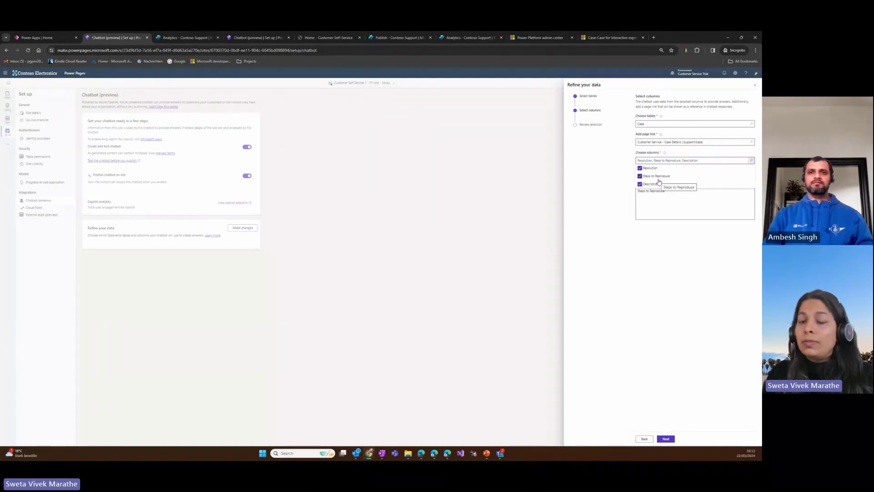
{"action": "left_click", "coordinate": [650, 232]}
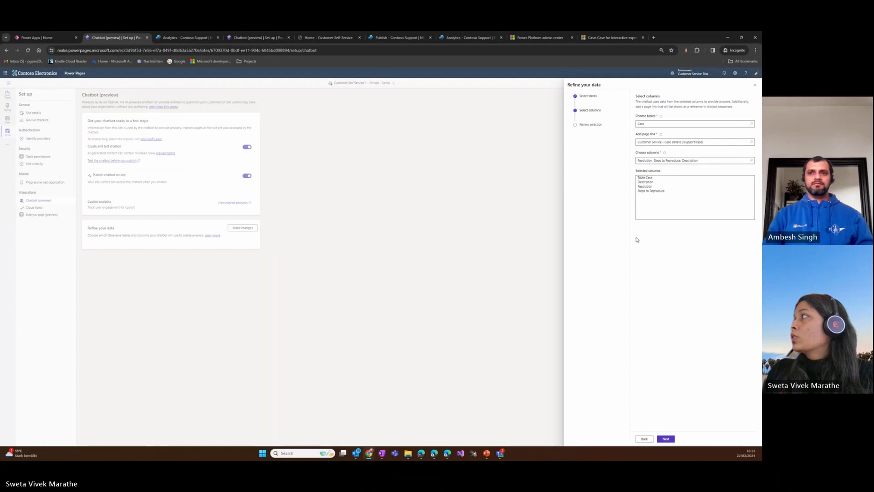
{"action": "left_click", "coordinate": [666, 439]}
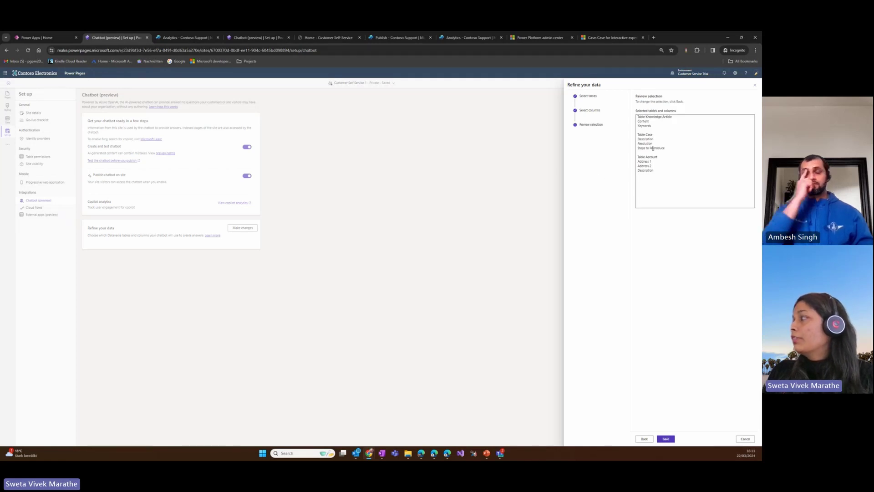
Save the refined table and column selection from the Review selection step.
{"action": "left_click", "coordinate": [666, 438]}
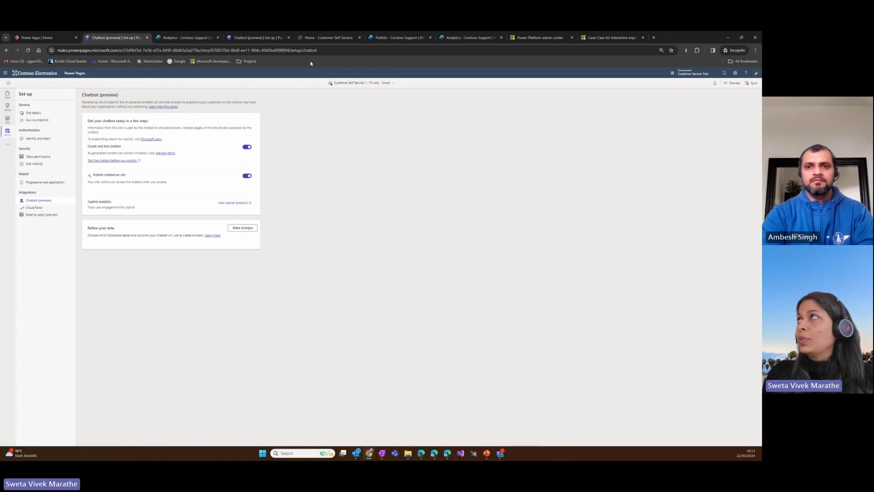
Switch to the Customer Self-Service site and send a greeting to the Contoso Support chatbot.
{"action": "left_click", "coordinate": [313, 37]}
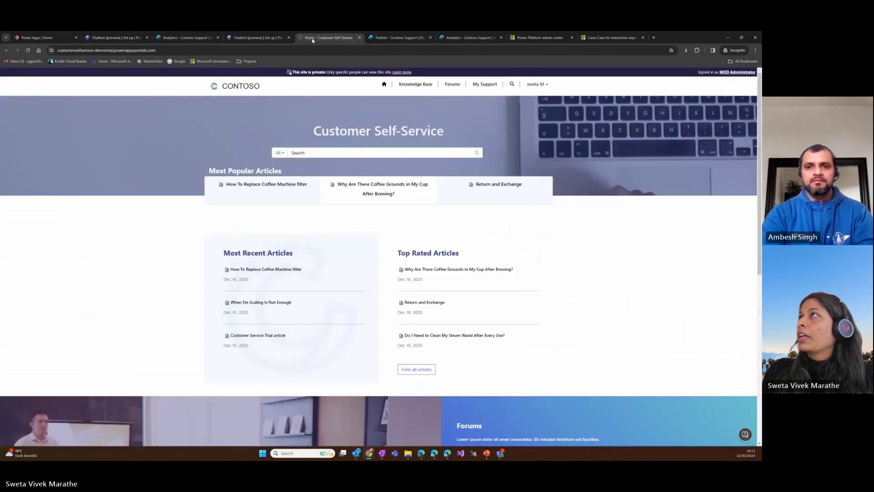
{"action": "left_click", "coordinate": [159, 51]}
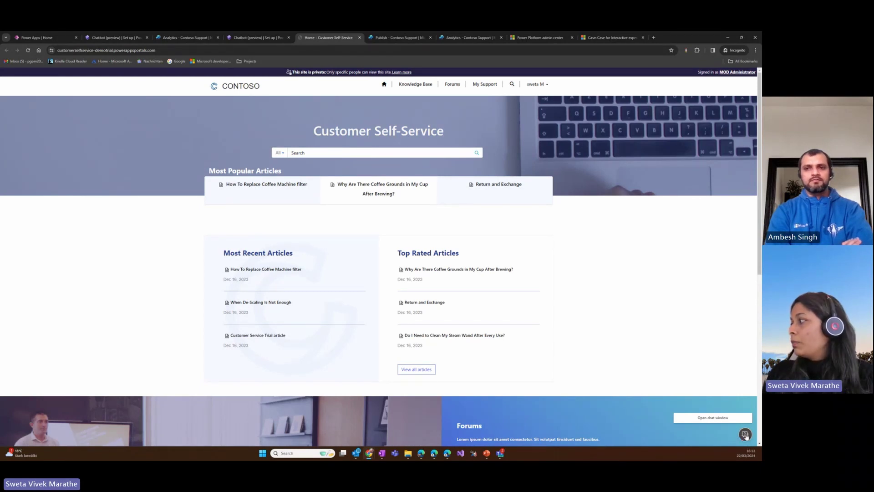
{"action": "left_click", "coordinate": [744, 436]}
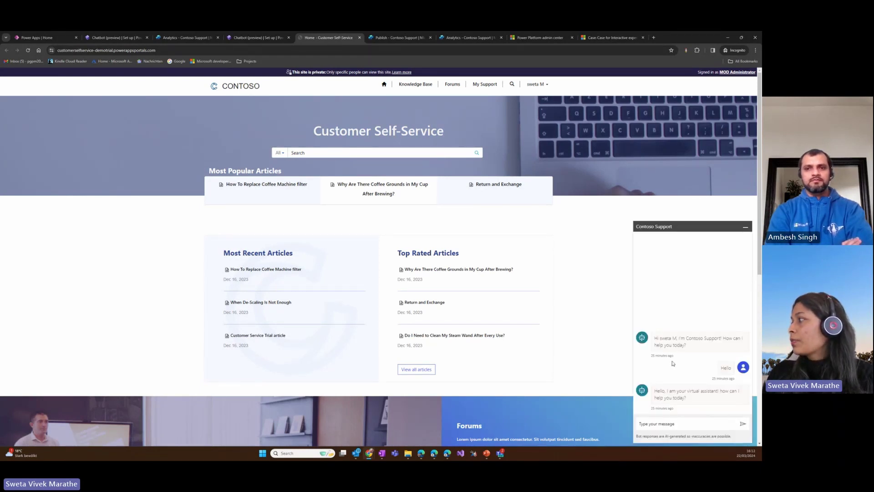
{"action": "left_click", "coordinate": [679, 424]}
{"action": "type", "text": "Hi"}
{"action": "key", "text": "Return"}
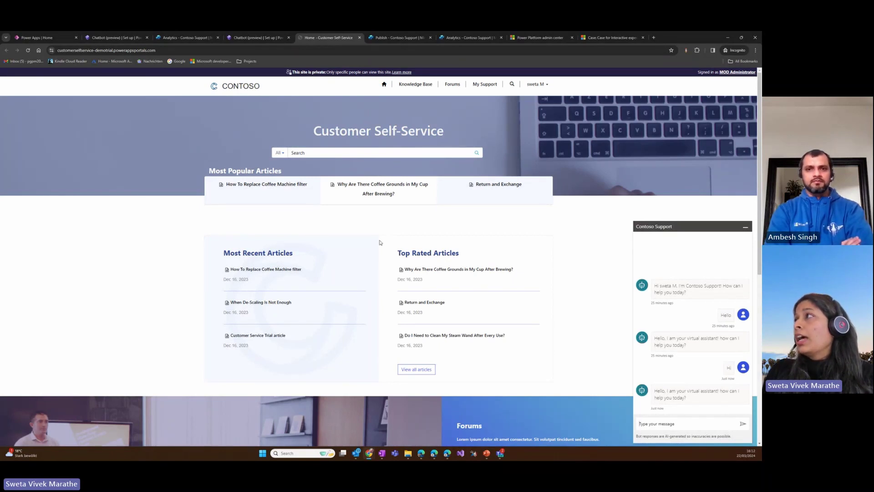
Browse the My Support and Knowledge Base pages, then return to the home page.
{"action": "left_click", "coordinate": [484, 84]}
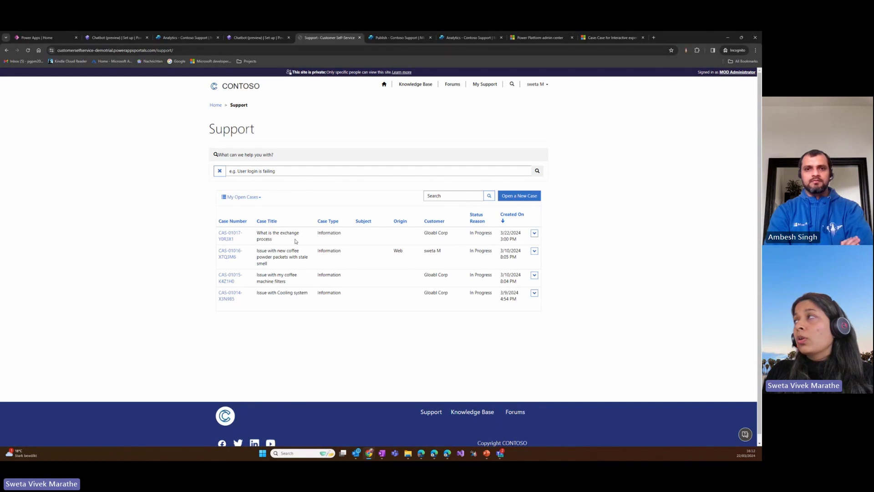
{"action": "left_click", "coordinate": [428, 88]}
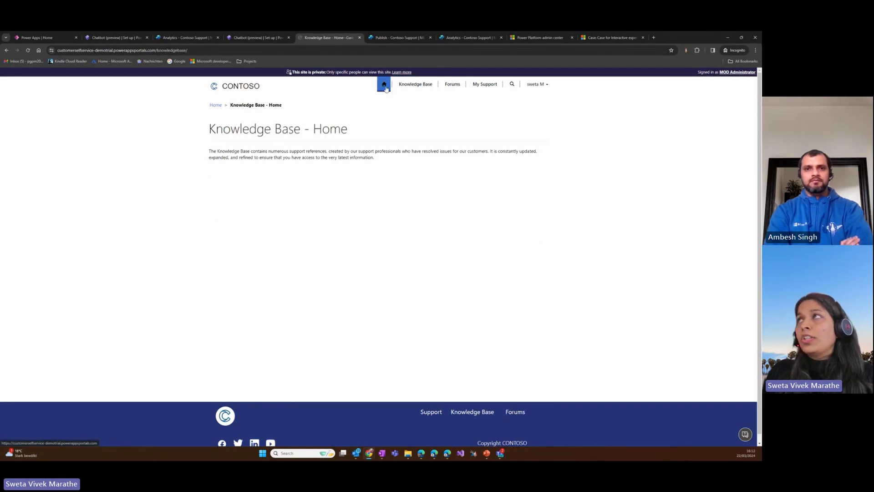
{"action": "left_click", "coordinate": [385, 85]}
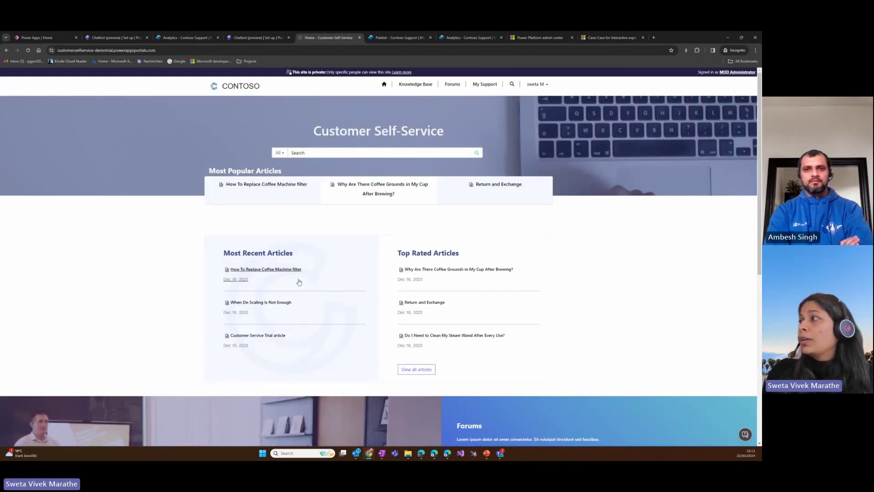
Ask the chatbot about returns and exchanges and open the cited Return and Exchange article.
{"action": "left_click", "coordinate": [745, 434]}
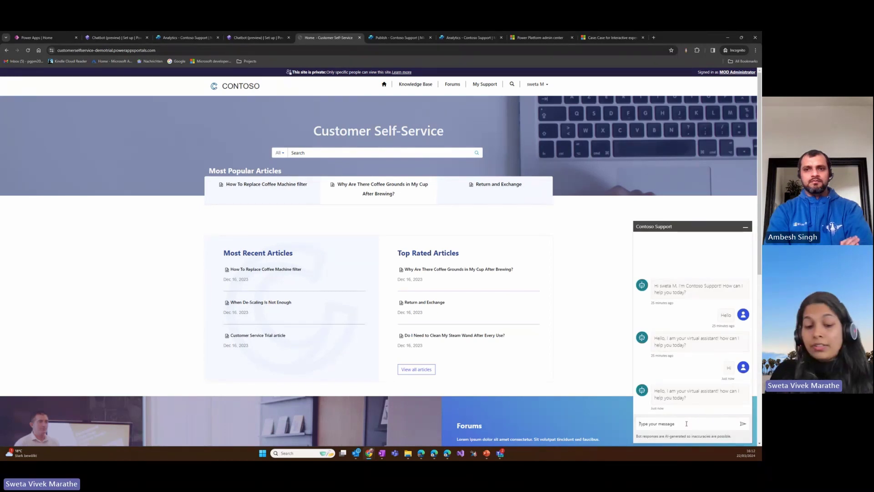
{"action": "type", "text": "Give me "}
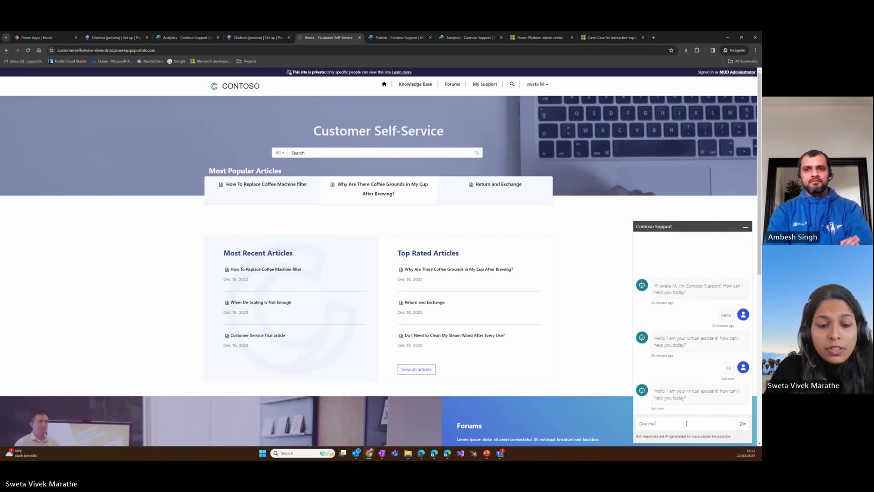
{"action": "type", "text": "details about ret"}
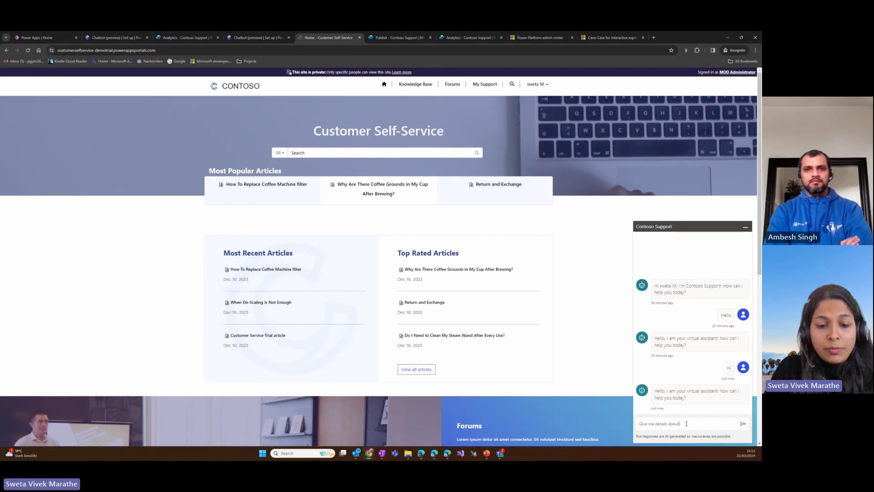
{"action": "type", "text": "urn and e"}
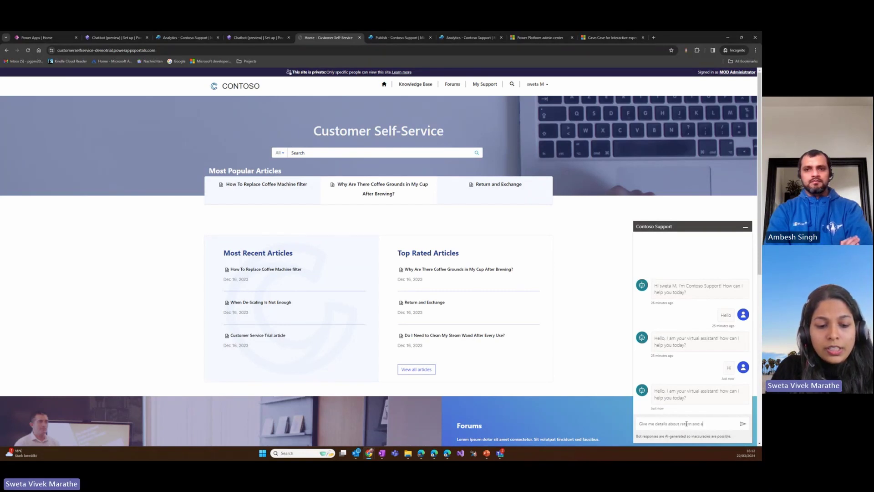
{"action": "type", "text": "xchnage rpoc"}
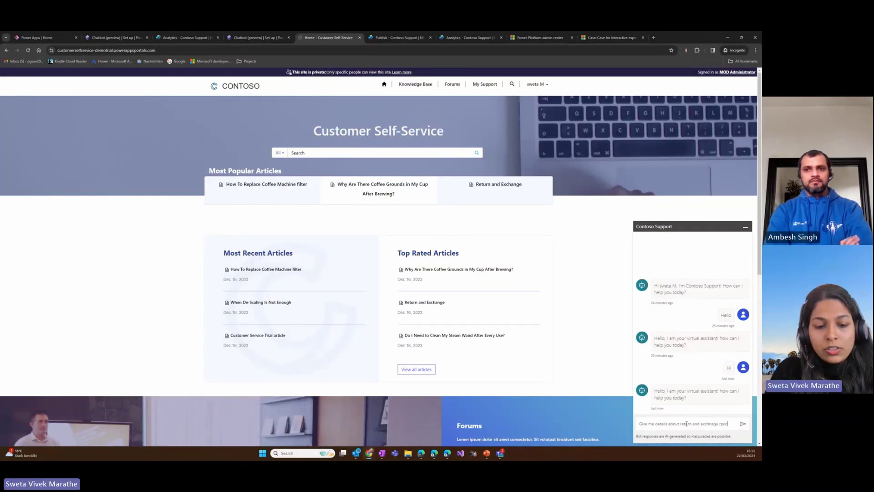
{"action": "type", "text": "ess"}
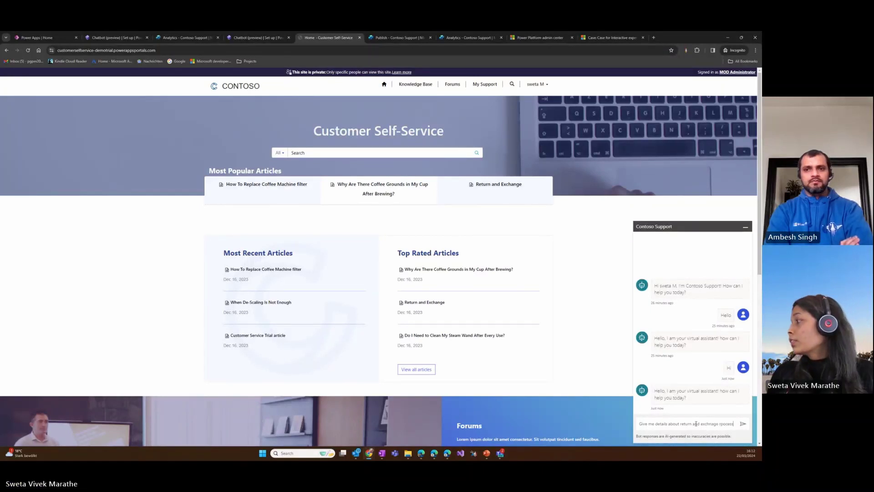
{"action": "left_click", "coordinate": [743, 424]}
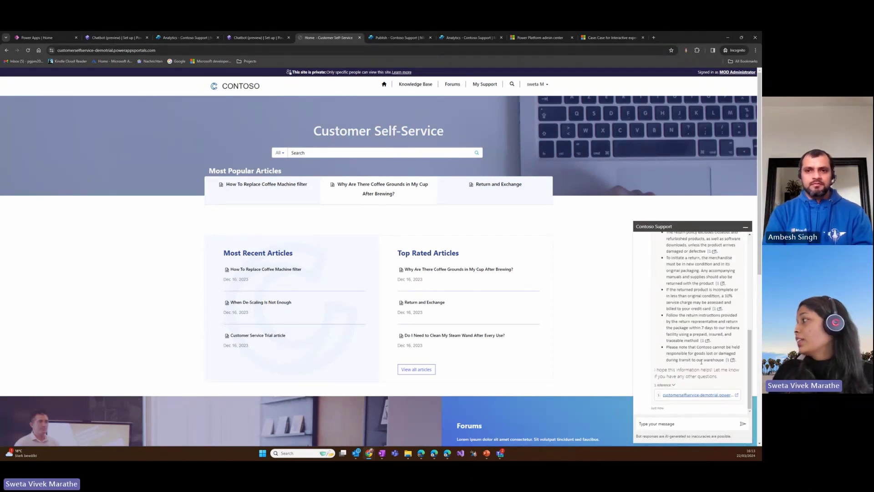
{"action": "scroll", "coordinate": [683, 328], "scroll_direction": "up", "scroll_amount": 3}
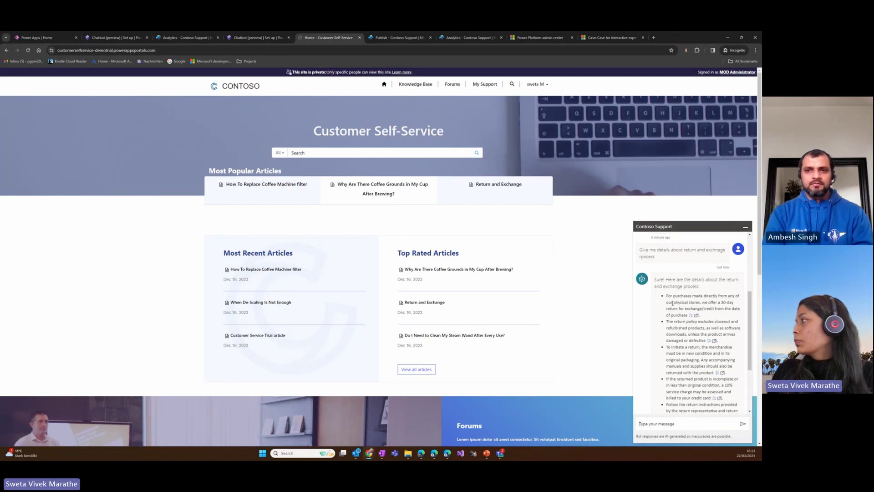
{"action": "scroll", "coordinate": [673, 328], "scroll_direction": "down", "scroll_amount": 3}
{"action": "scroll", "coordinate": [684, 322], "scroll_direction": "down", "scroll_amount": 2}
{"action": "scroll", "coordinate": [693, 314], "scroll_direction": "down", "scroll_amount": 2}
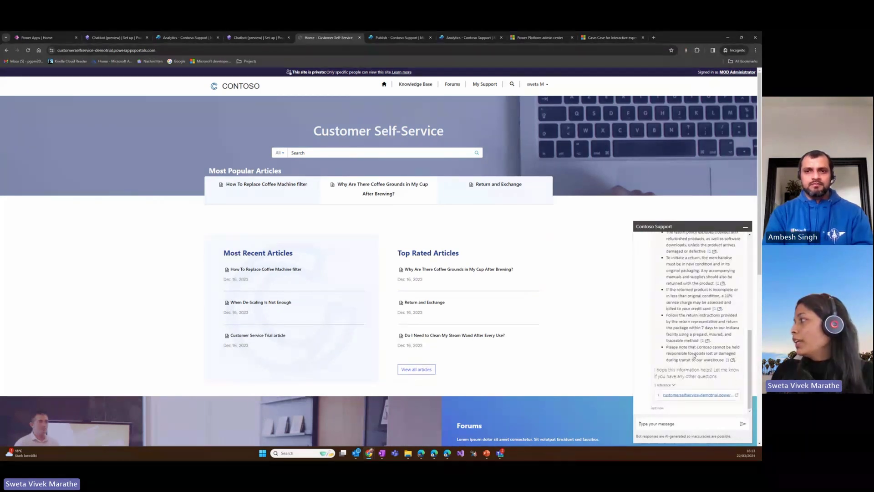
{"action": "left_click", "coordinate": [687, 396]}
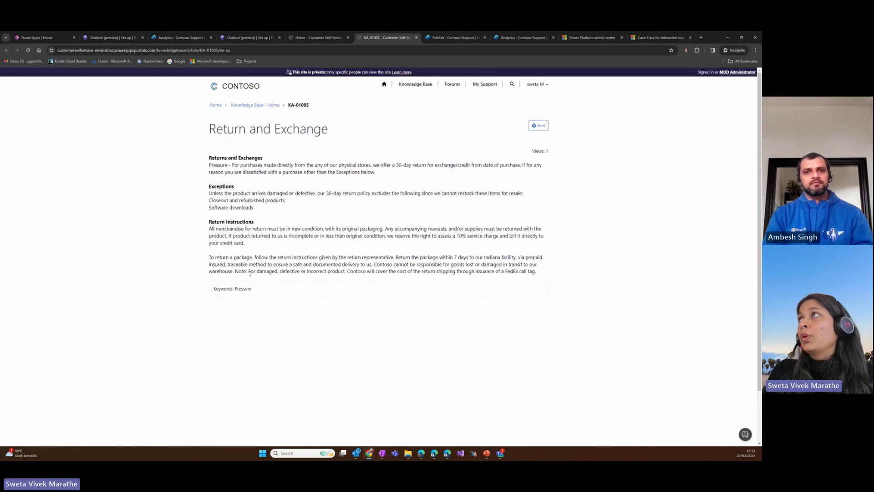
{"action": "left_click", "coordinate": [298, 50]}
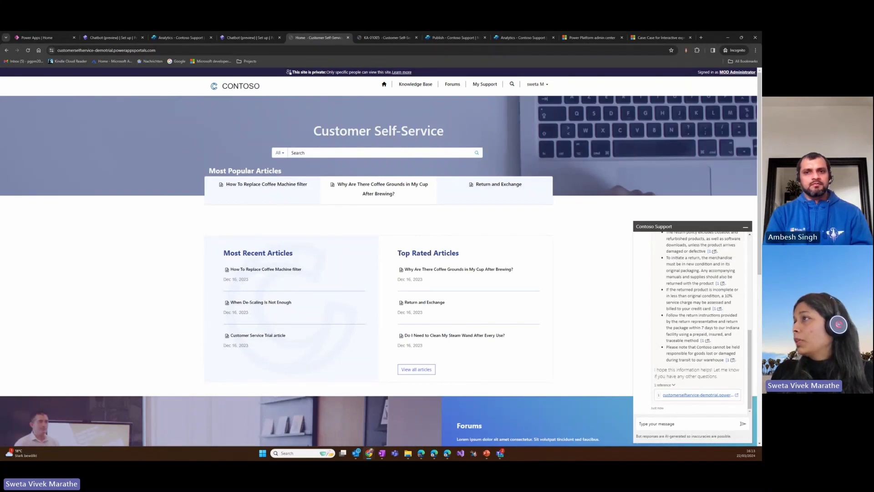
Ask 'how to replace my coffee machine filter?', open the cited article, and return Home.
{"action": "left_click", "coordinate": [670, 424]}
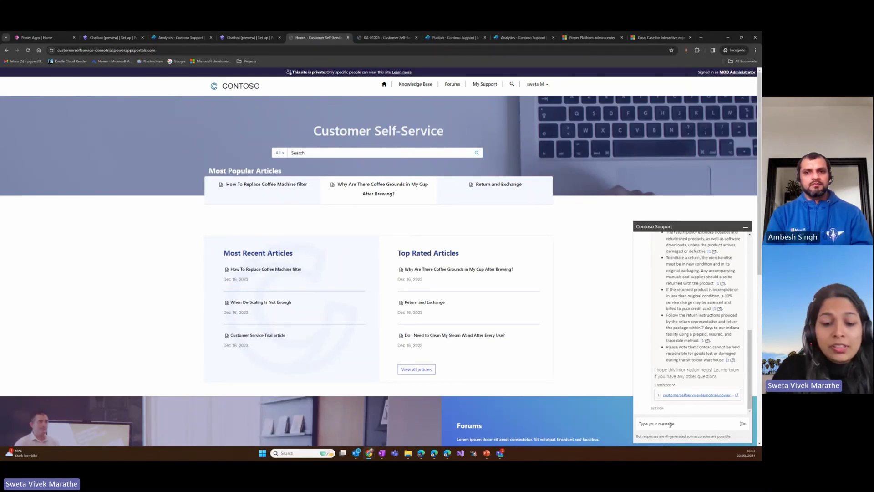
{"action": "type", "text": "iow to replace"}
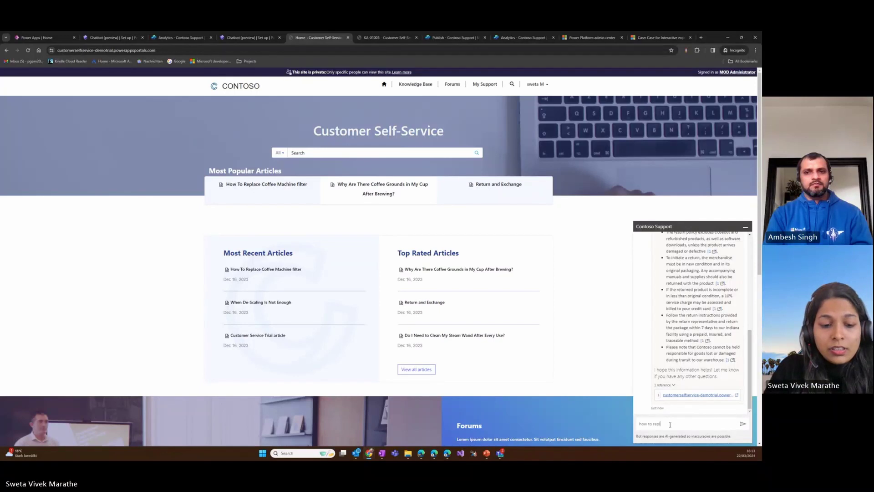
{"action": "type", "text": " my coffee"}
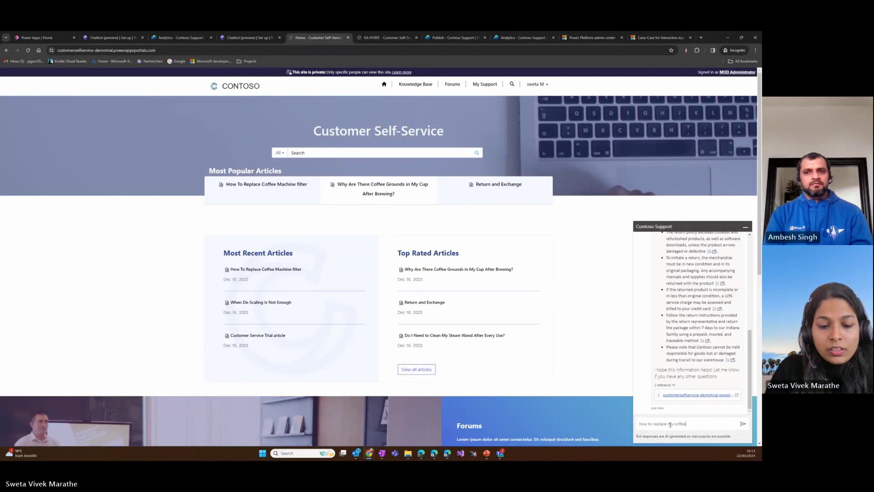
{"action": "type", "text": " machine filter?"}
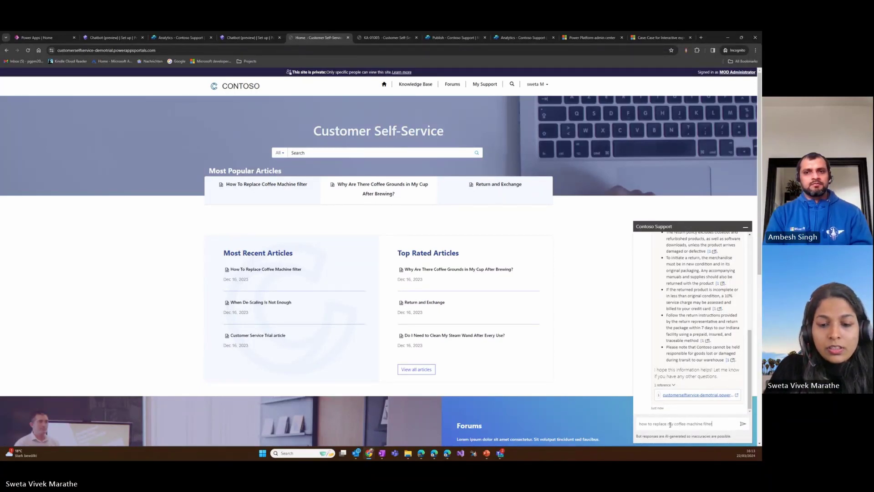
{"action": "left_click", "coordinate": [743, 423]}
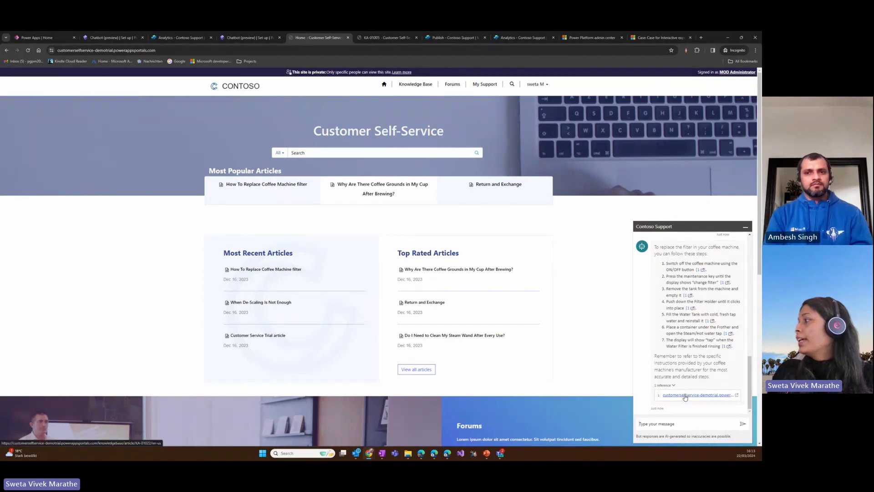
{"action": "left_click", "coordinate": [686, 397]}
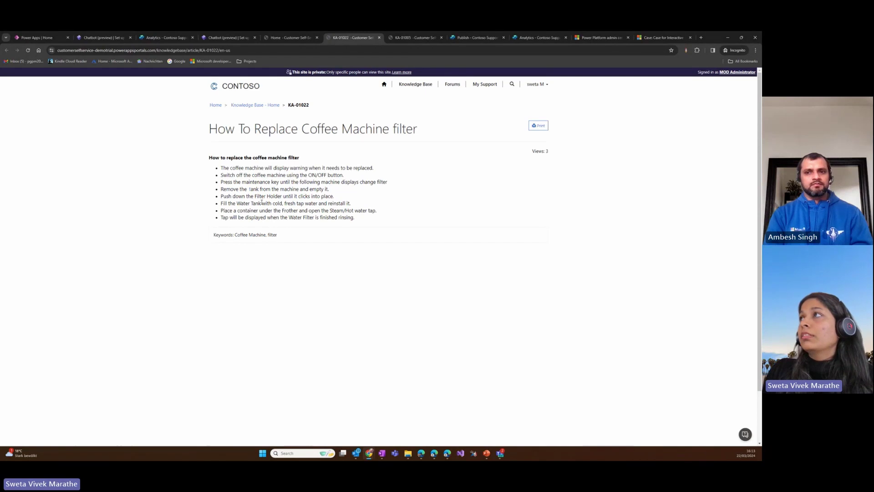
{"action": "left_click", "coordinate": [291, 38]}
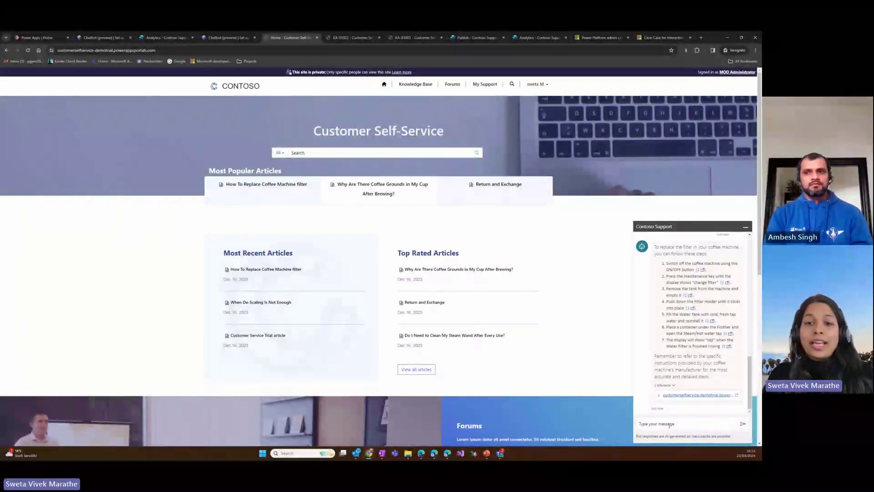